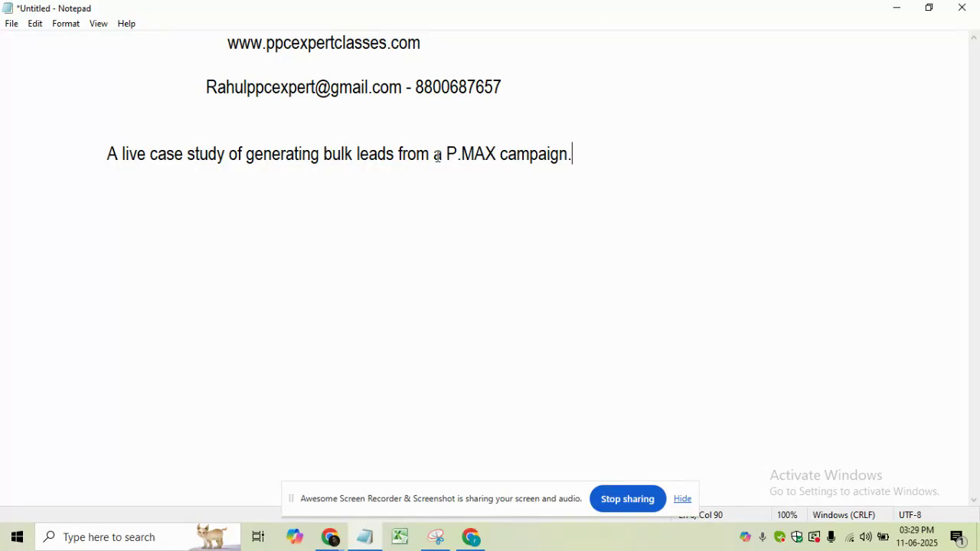
Highlight "P.MAX campaign." and "bulk leads" in the case study title line of the note.
drag(446, 154, 573, 154)
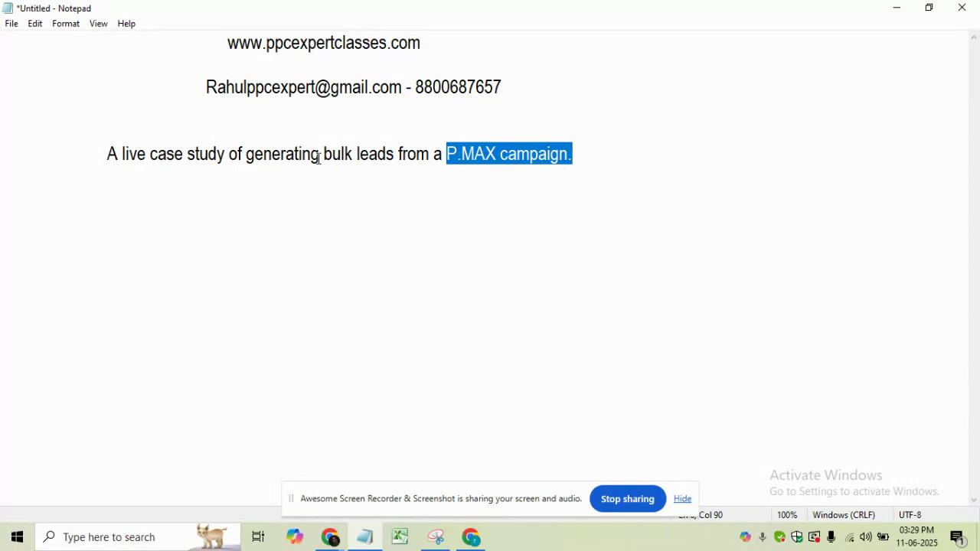
drag(323, 154, 395, 155)
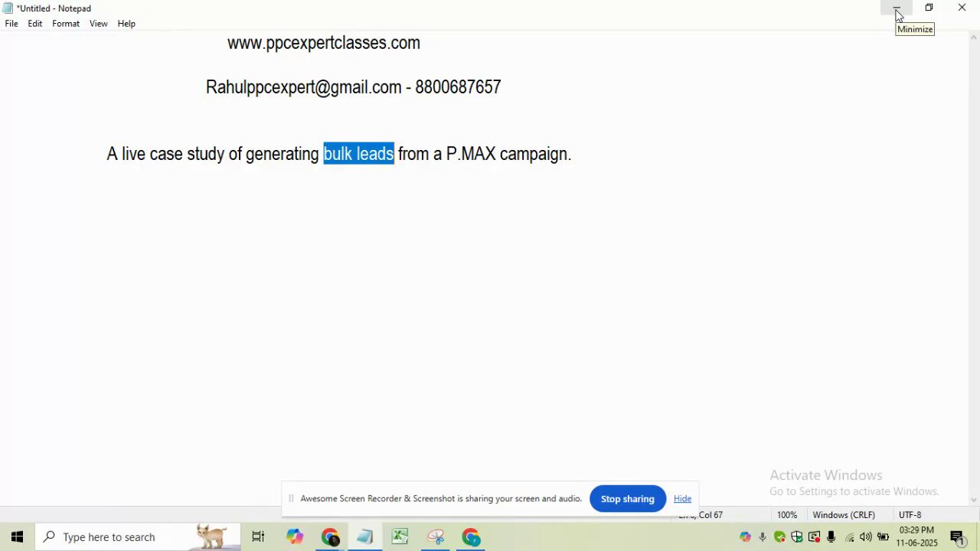
Switch to Google Ads and examine the campaigns table, comparing the conversion actions and the Pmax campaign's "Lead form - Submit" conversions.
click(471, 537)
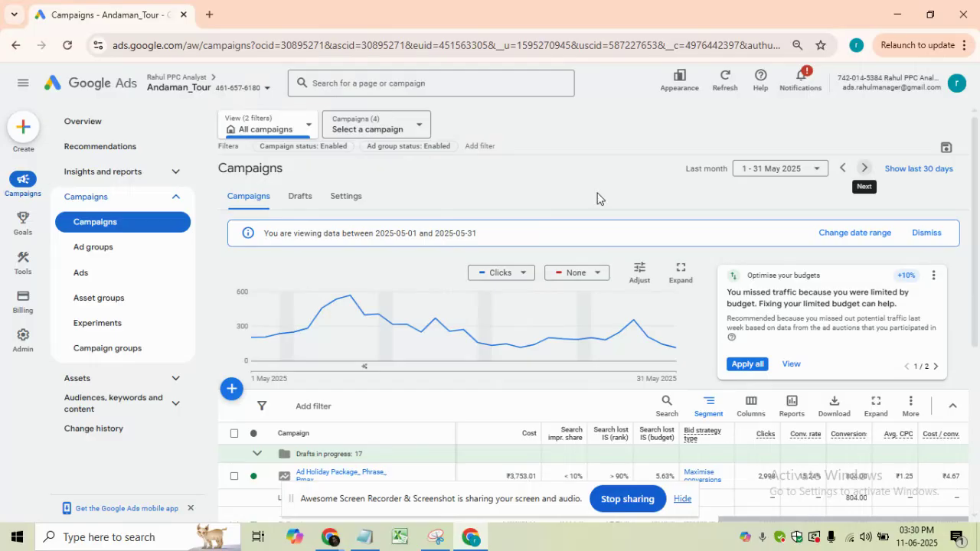
scroll(672, 307, down, 2)
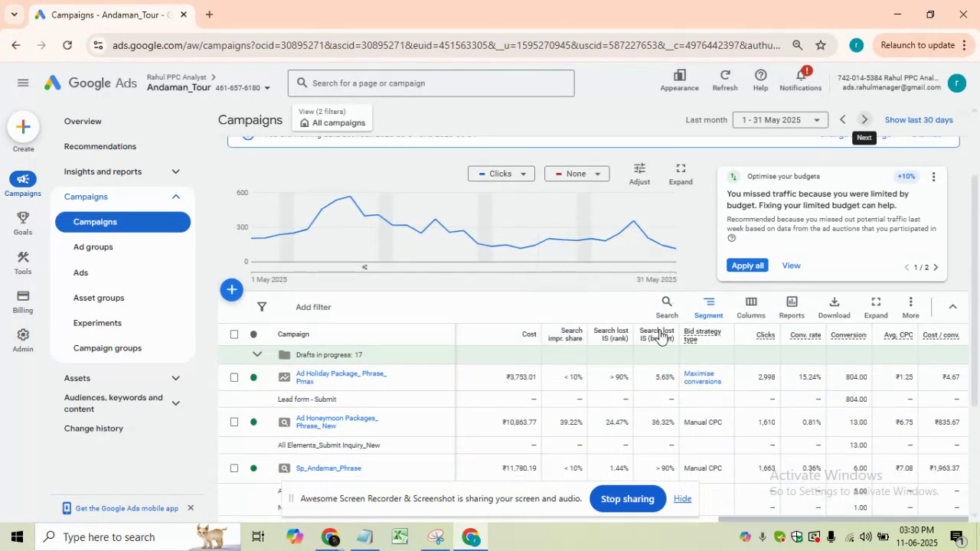
scroll(665, 325, down, 1)
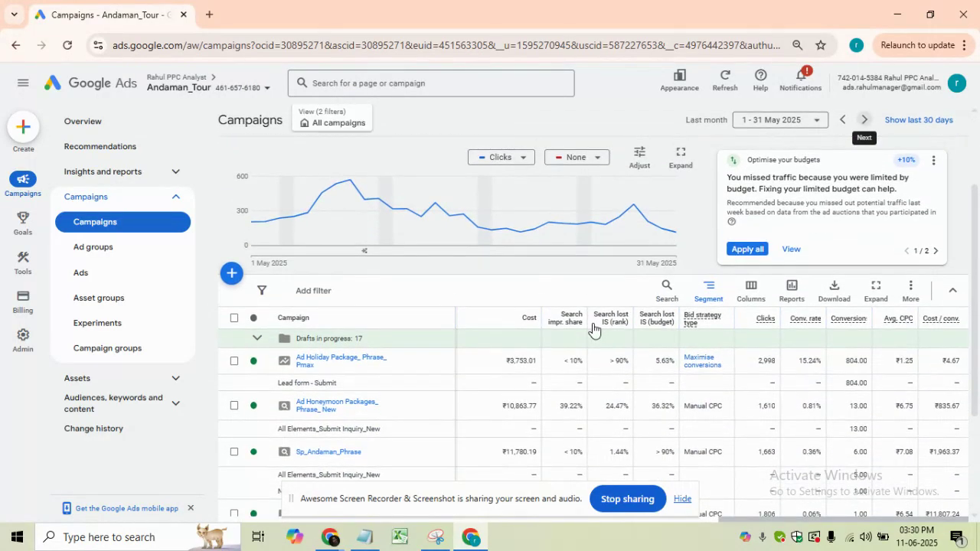
scroll(490, 322, down, 1)
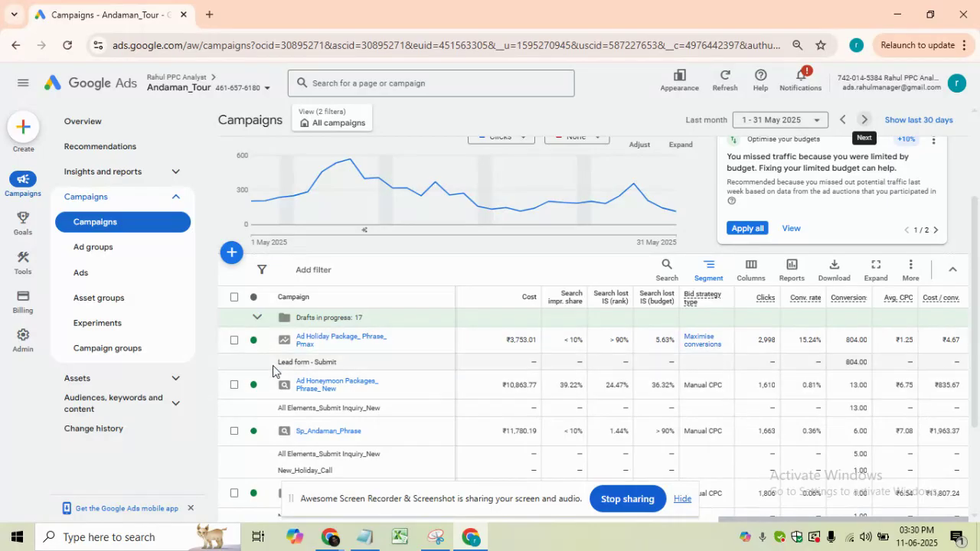
drag(277, 362, 320, 365)
drag(277, 407, 378, 417)
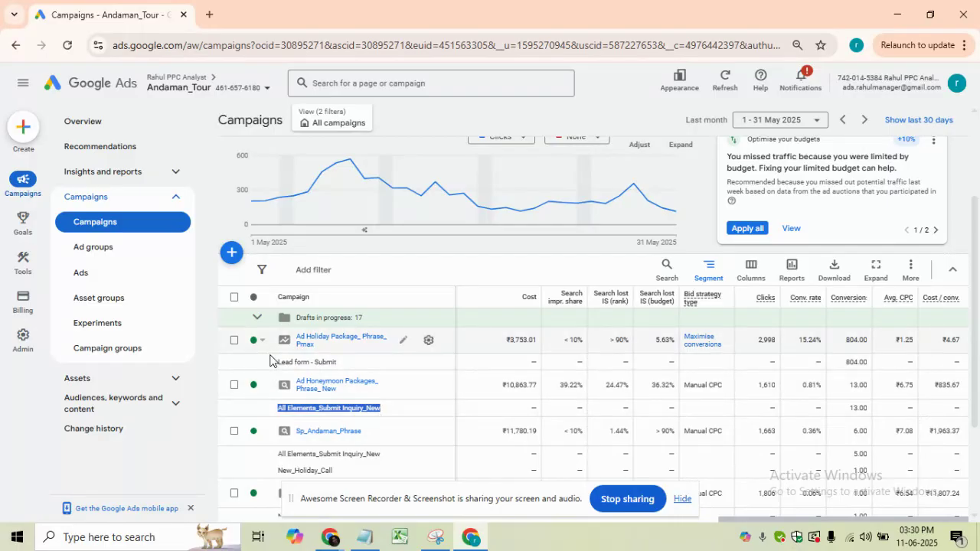
drag(269, 366, 349, 368)
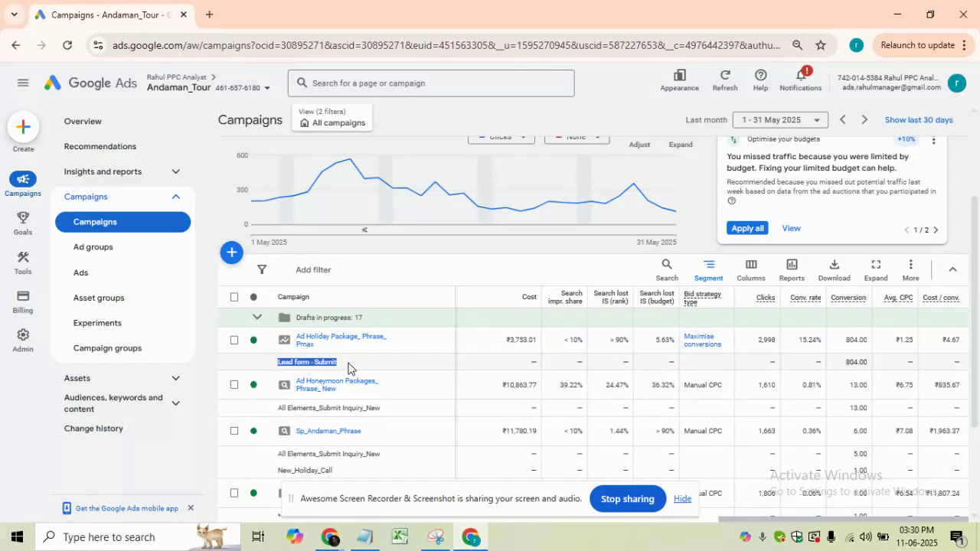
drag(845, 362, 867, 362)
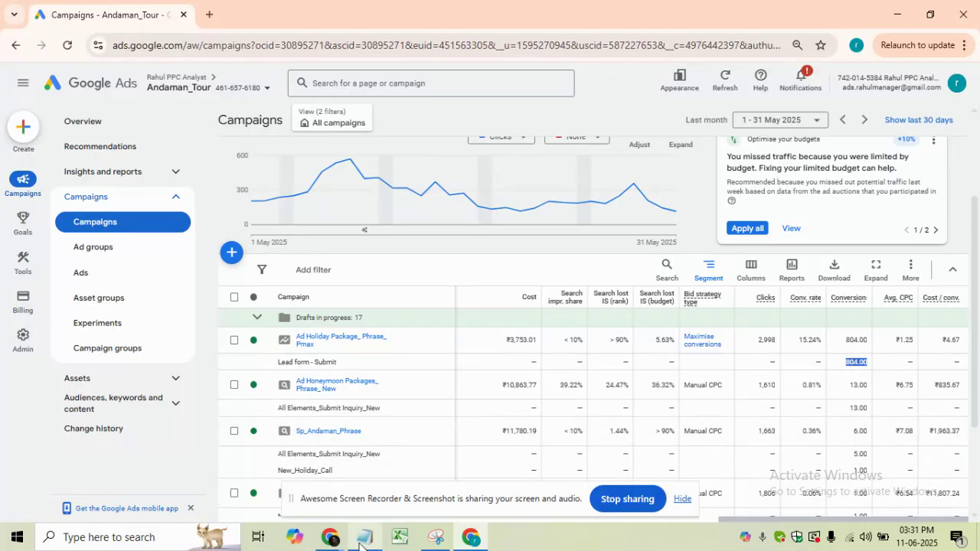
Open the assets of the "Ad Holiday Package_ Phrase_ Pmax" campaign and show only its lead form assets.
click(335, 339)
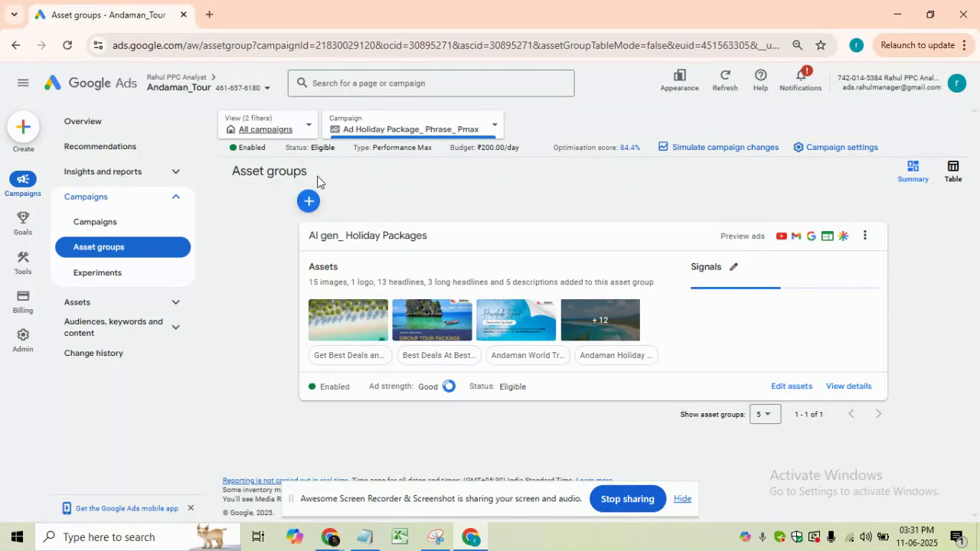
click(133, 306)
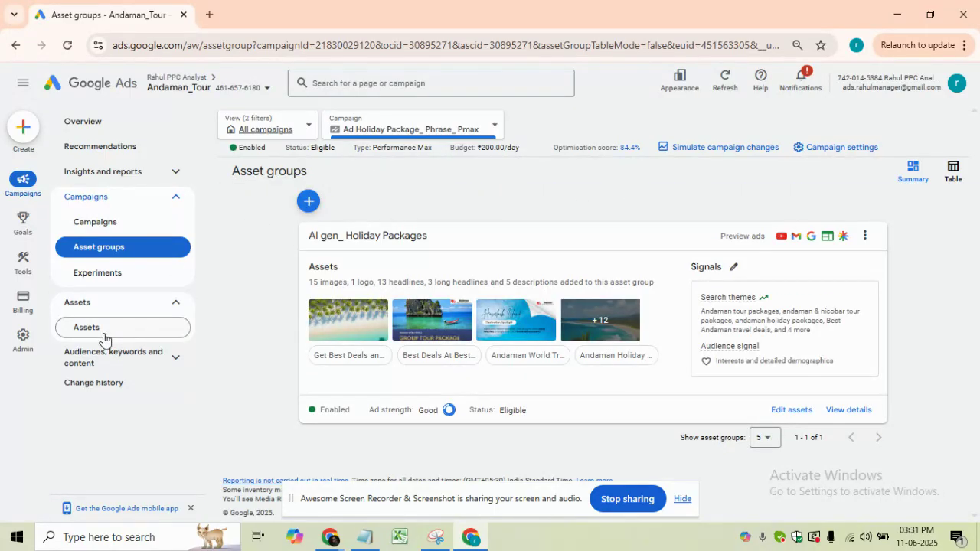
click(126, 327)
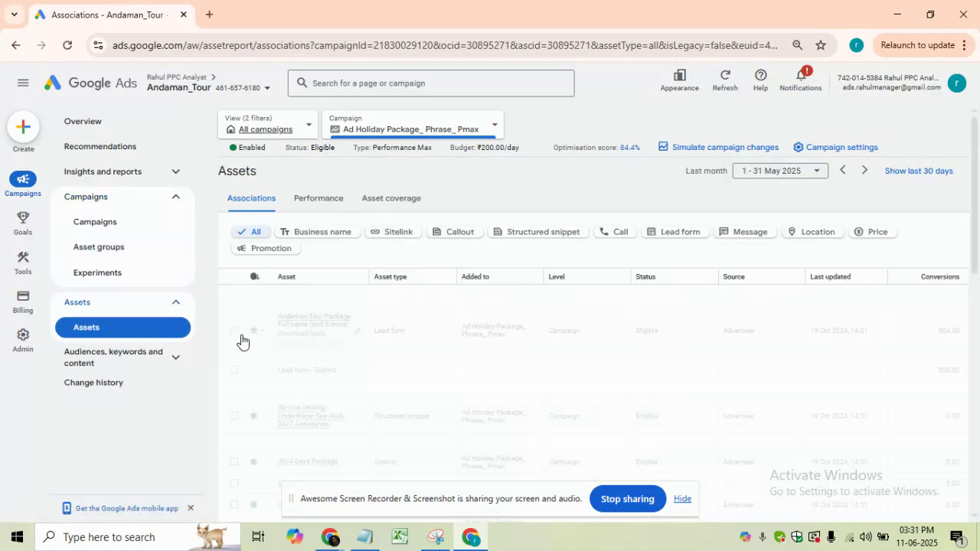
click(676, 234)
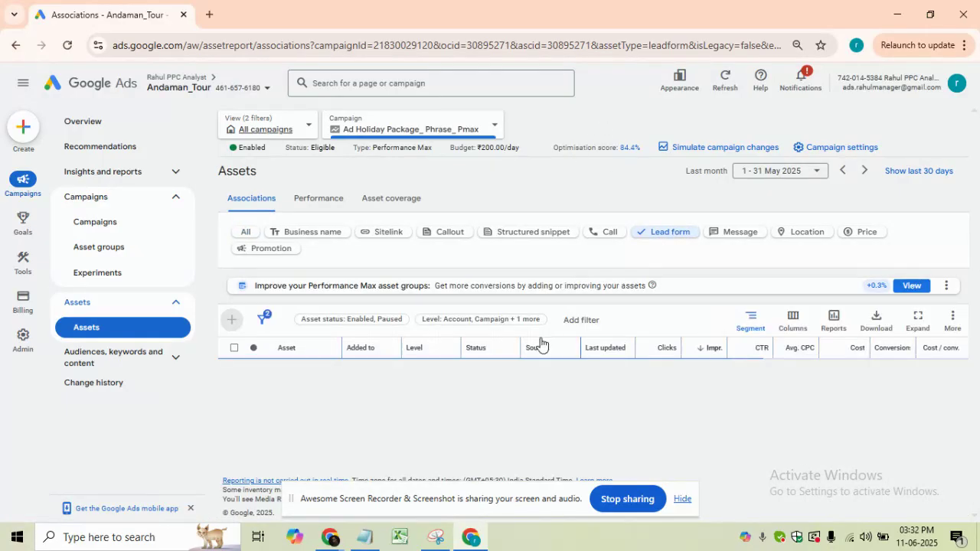
scroll(692, 429, down, 1)
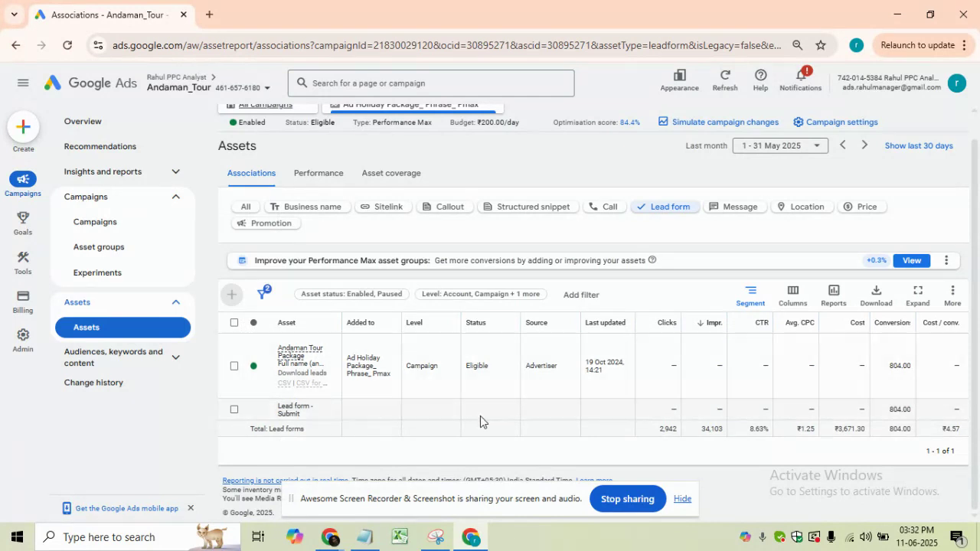
In Notepad, list below the title: "1. Minimum Spend - $50,000.", "2. White List your account from Google Rep.", "3. Add a lead form from the recommendations tab.".
click(365, 537)
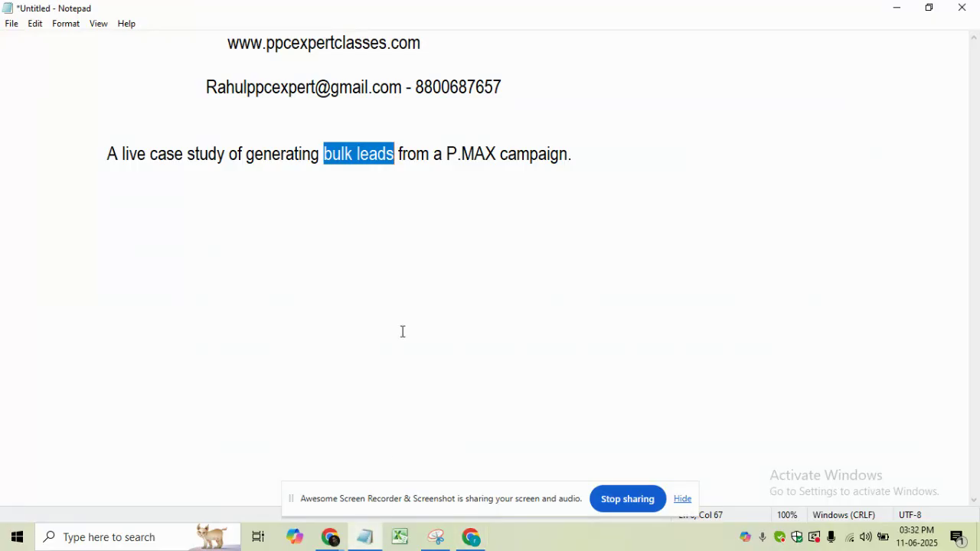
click(590, 163)
key(Return)
key(Return)
key(Return)
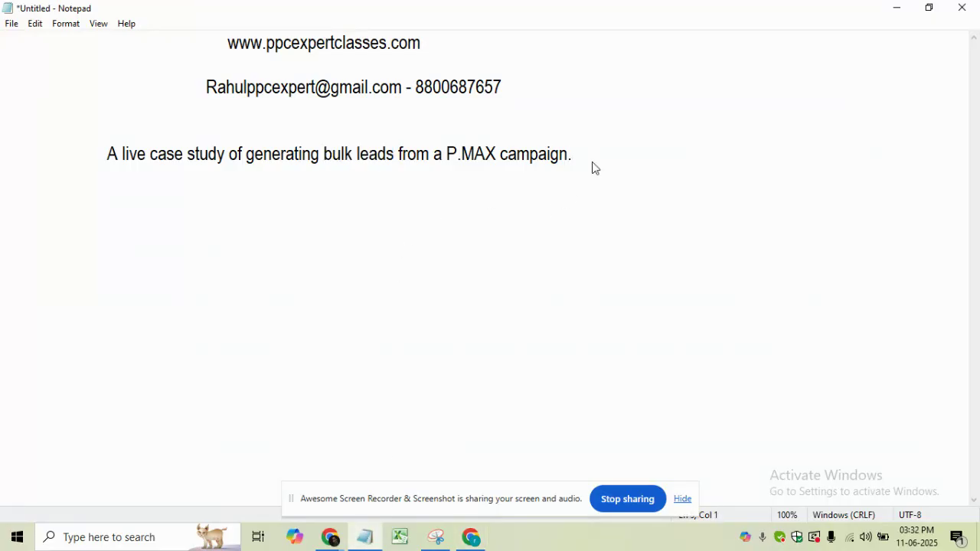
text(1. Minimum Spend - $50,000. 2. White List your account from Google Rep. 3. Add a lead form from the recommendations tab.)
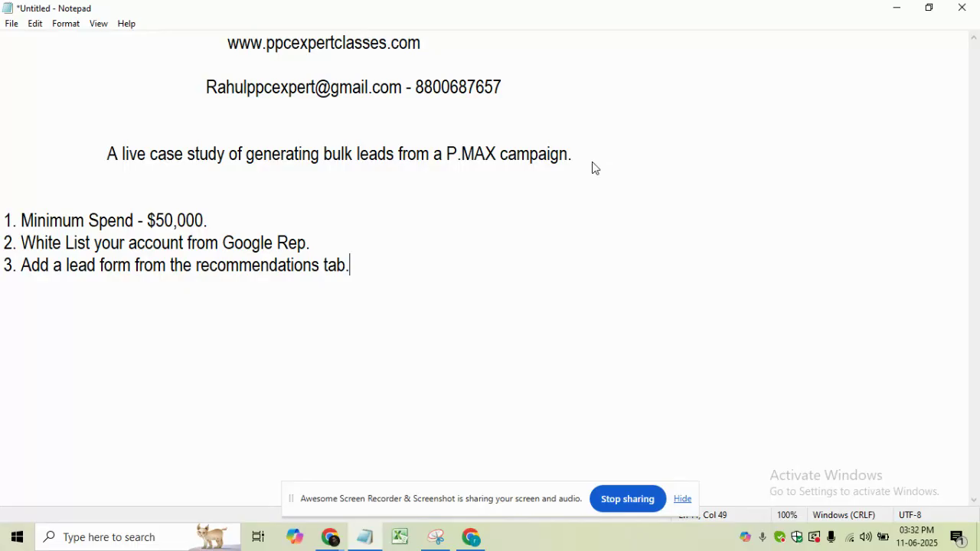
Highlight the minimum spend, account whitelisting and lead form requirements in the numbered list one after another.
drag(22, 219, 212, 220)
click(215, 219)
drag(21, 243, 319, 249)
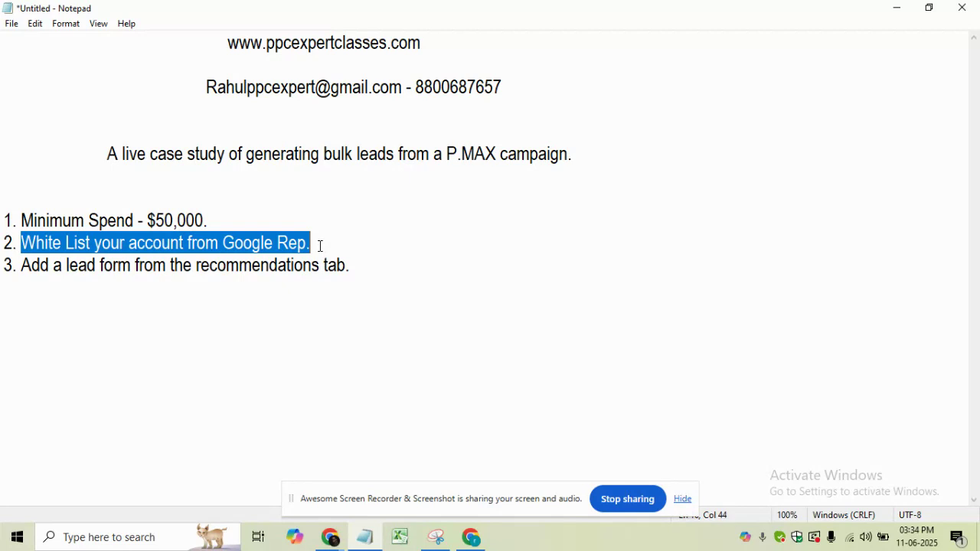
click(320, 245)
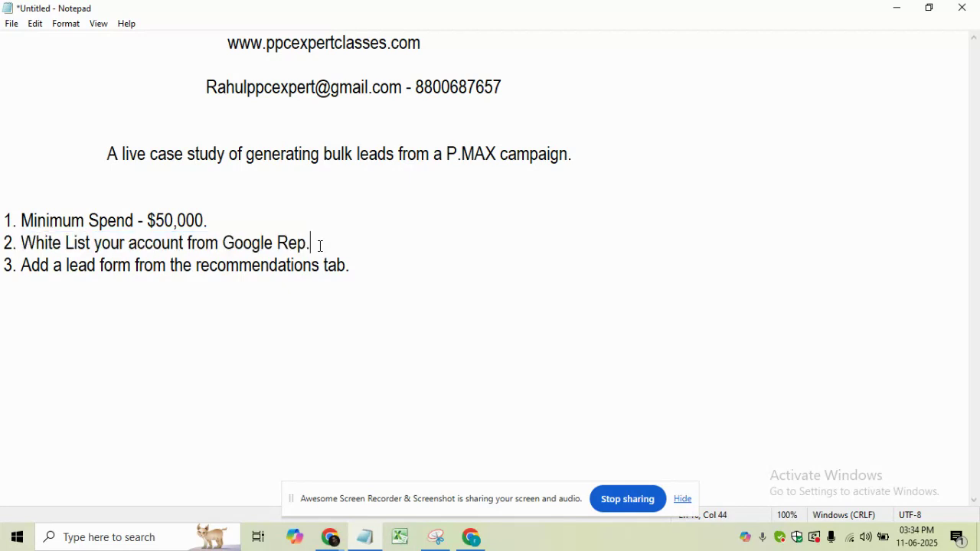
drag(62, 221, 163, 223)
drag(36, 243, 186, 242)
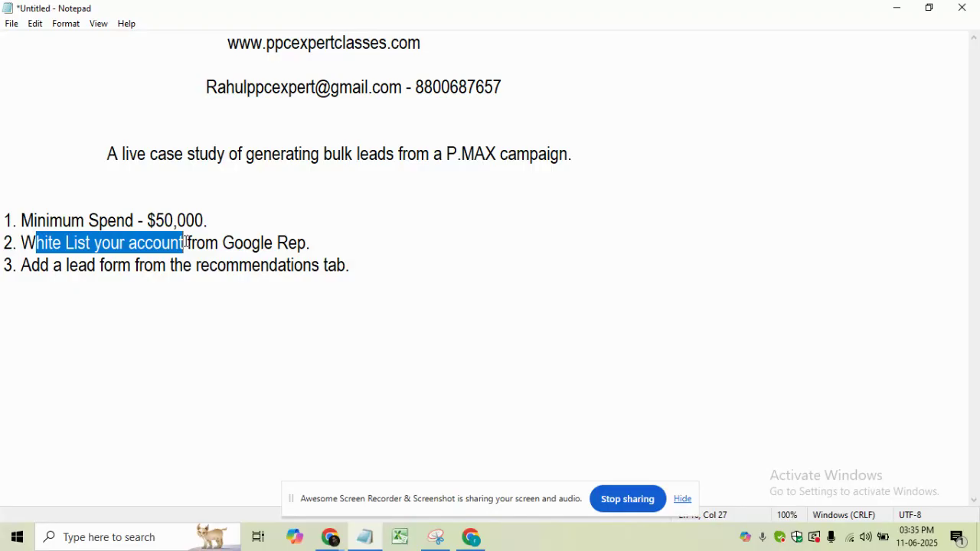
drag(21, 265, 345, 268)
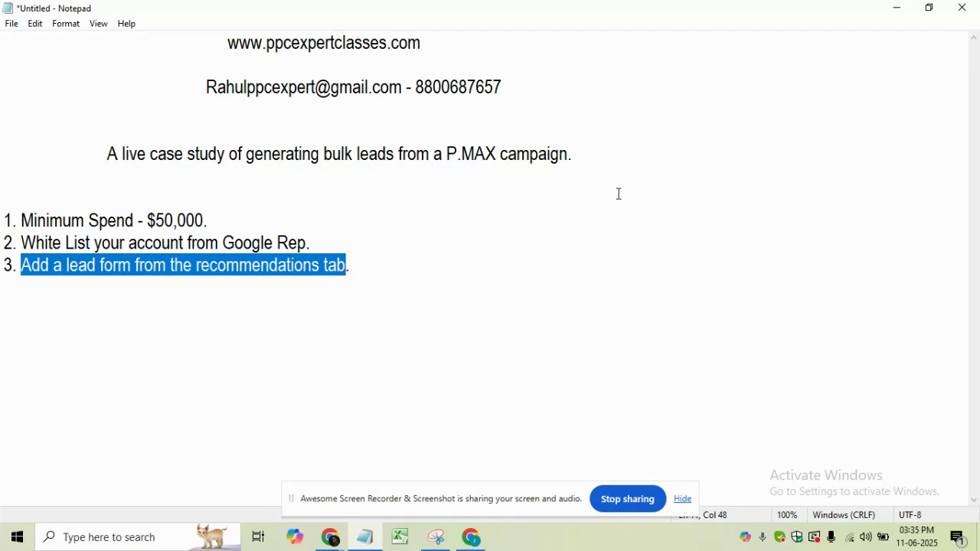
Return to Google Ads, select the Andaman Tour Package lead form asset to inspect it, and clear the selection.
click(896, 8)
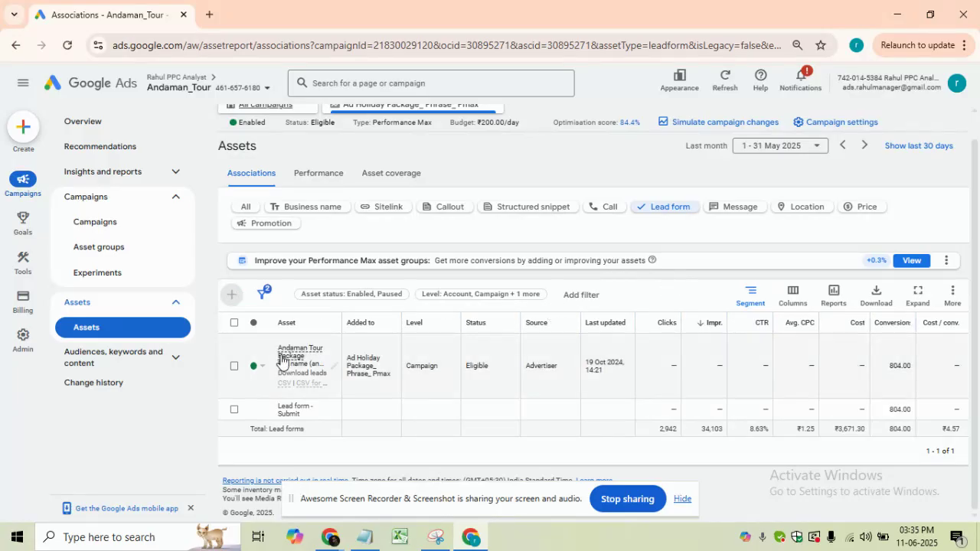
mouse_move(300, 358)
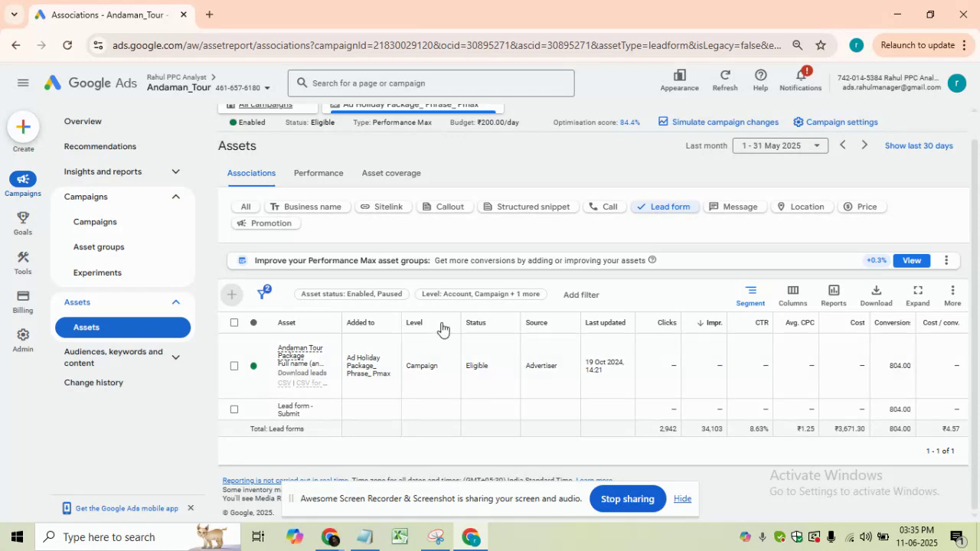
click(234, 368)
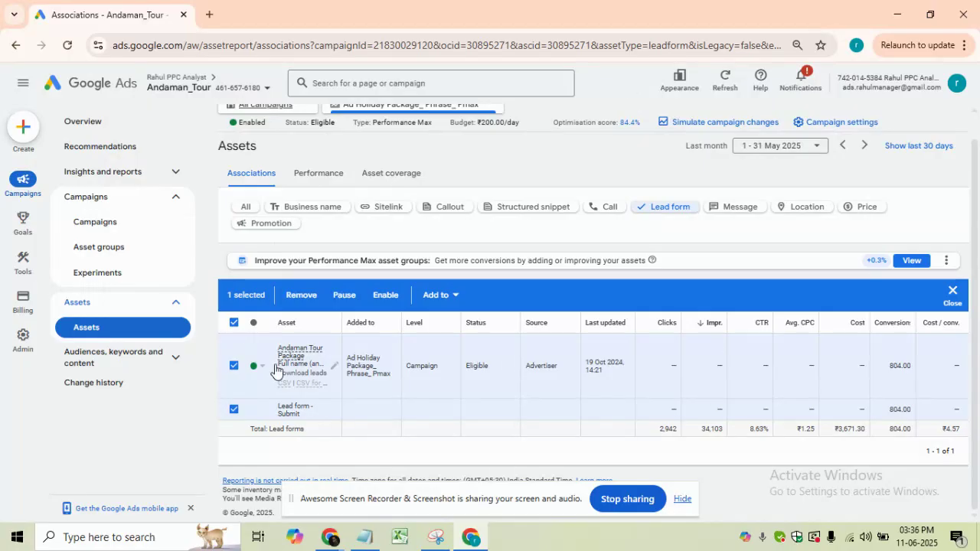
click(951, 292)
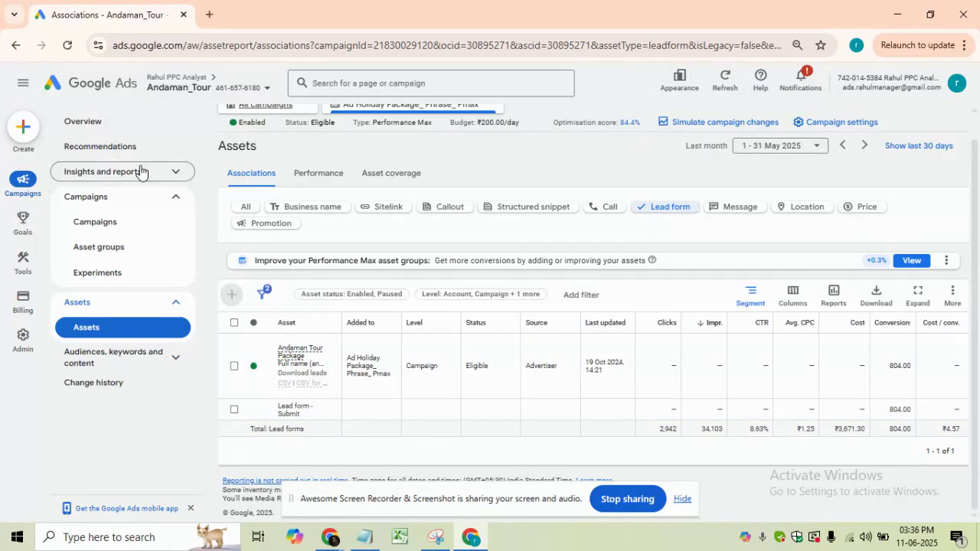
Open the Pmax campaign's recommendations and review only those for ads and assets.
click(114, 146)
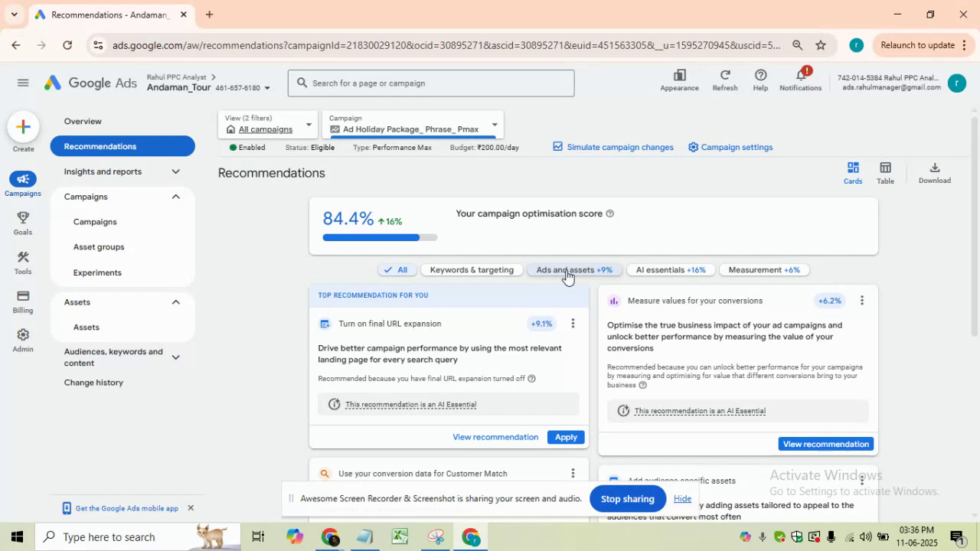
click(567, 280)
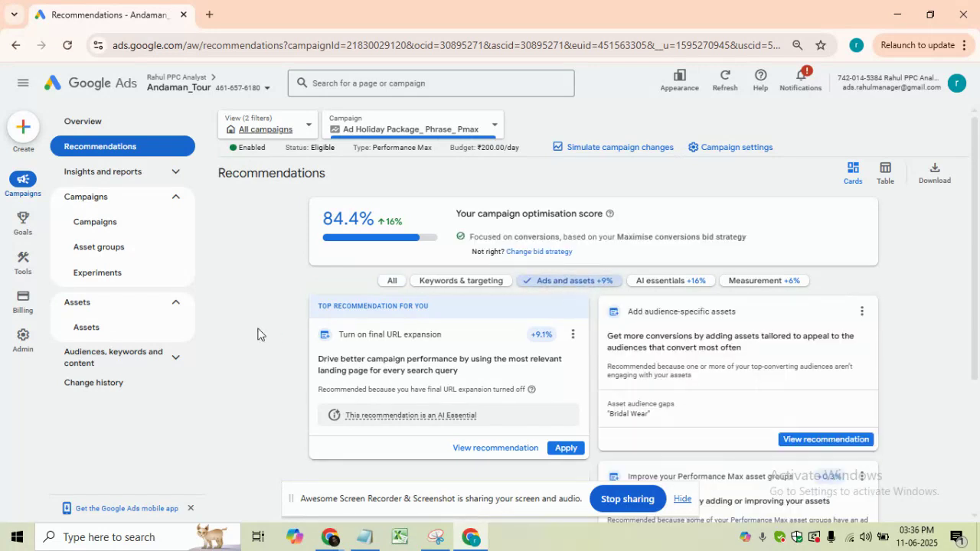
scroll(255, 332, down, 2)
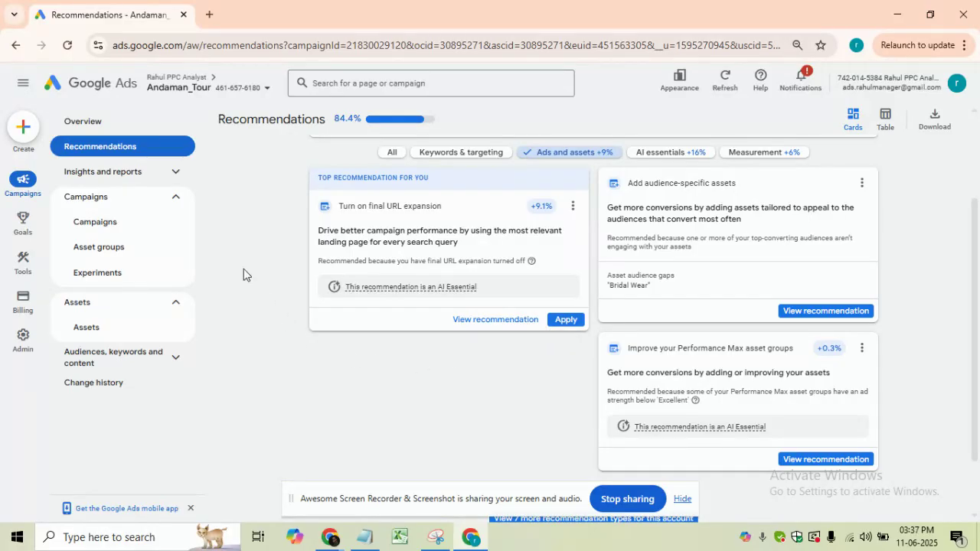
Open the "AI gen_ Holiday Packages" asset group for editing, check which lead forms it uses, and close the editor.
click(102, 250)
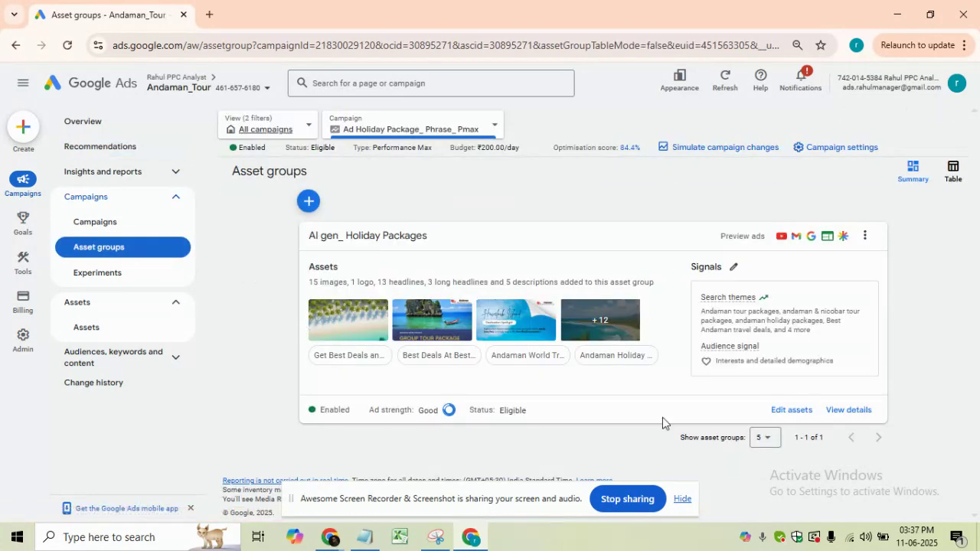
click(790, 409)
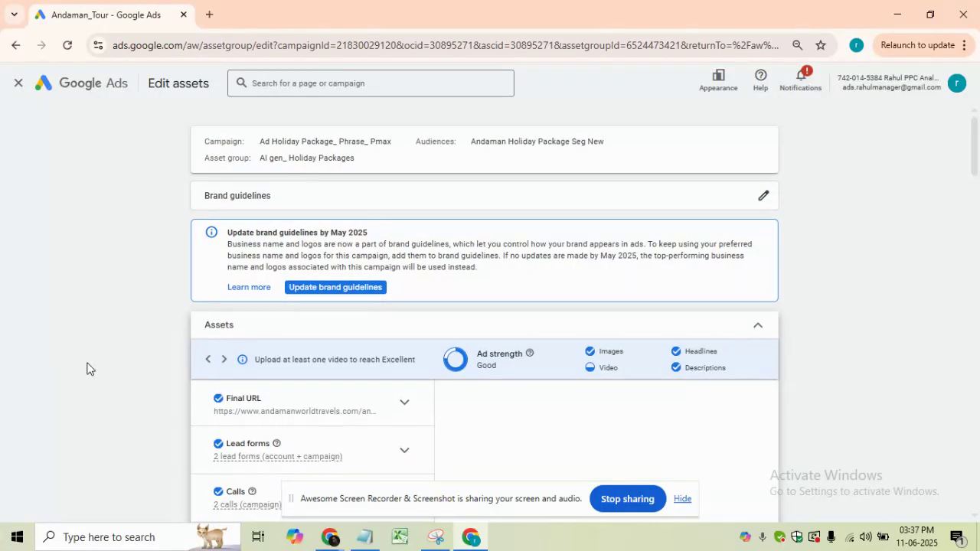
scroll(148, 374, down, 2)
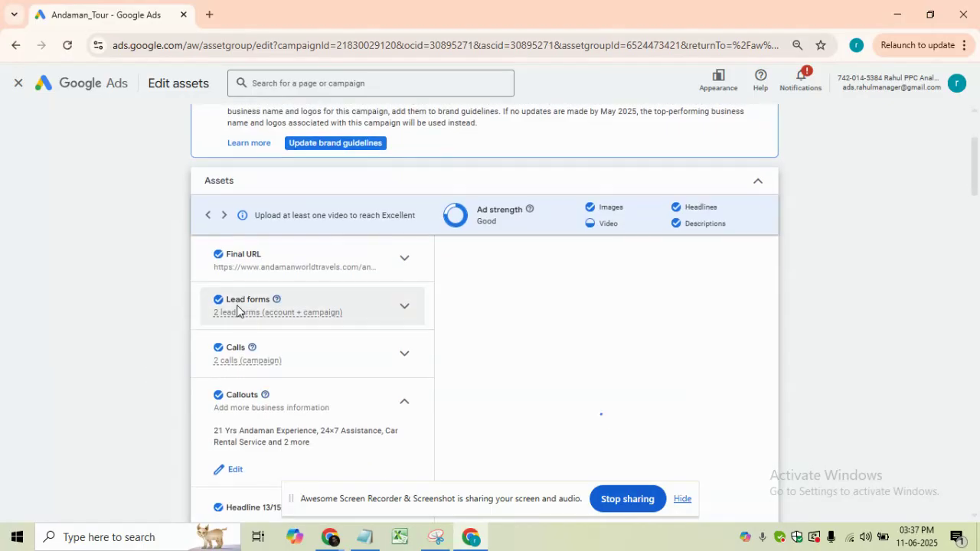
scroll(230, 305, down, 1)
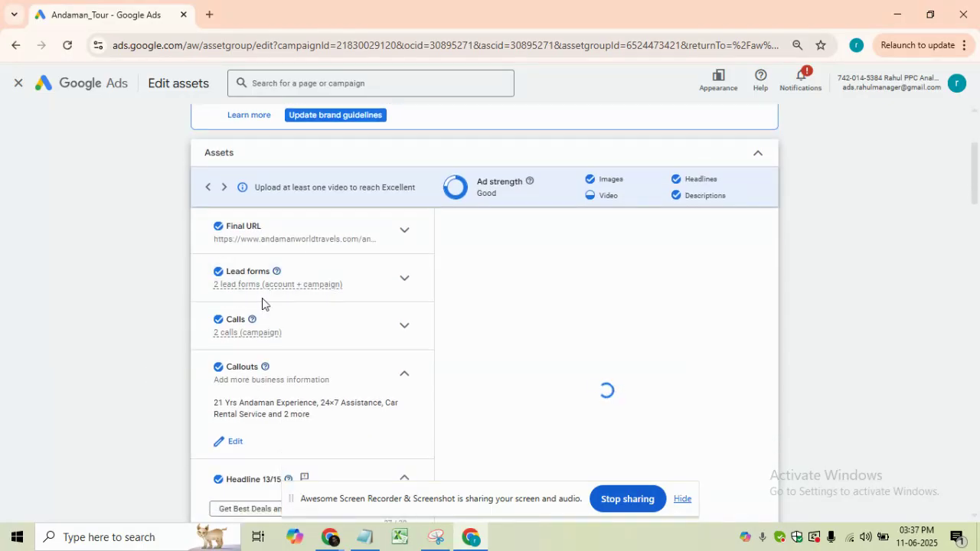
mouse_move(274, 288)
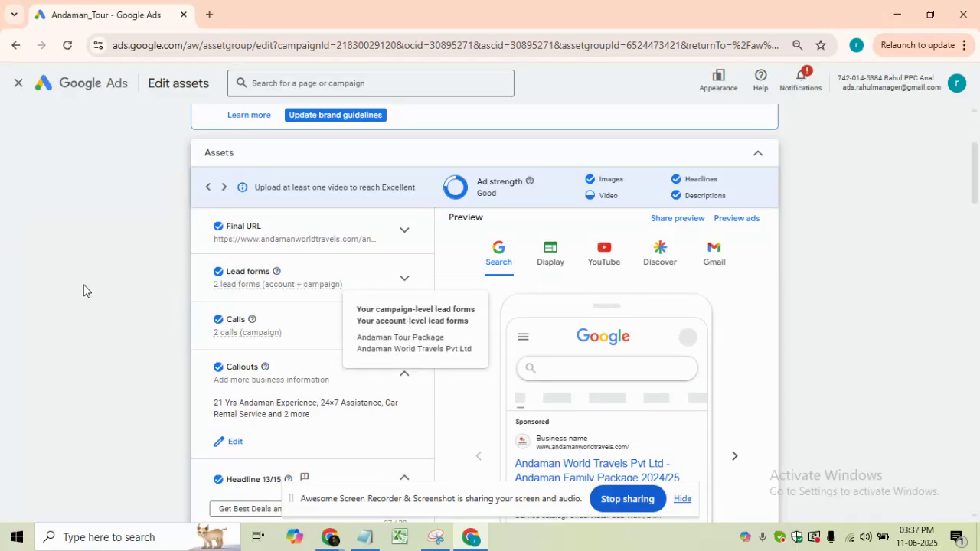
click(21, 89)
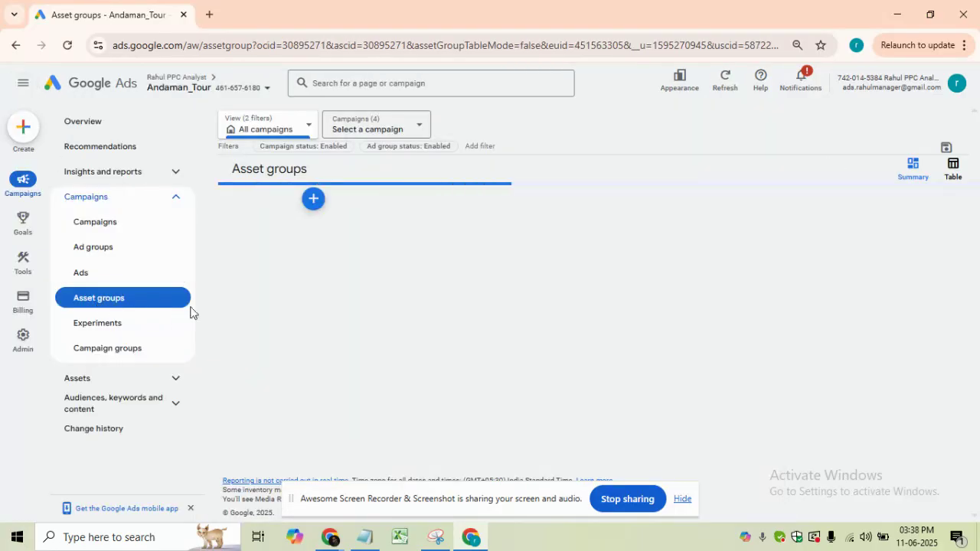
Open the account's asset associations report and show only the lead form assets.
click(93, 380)
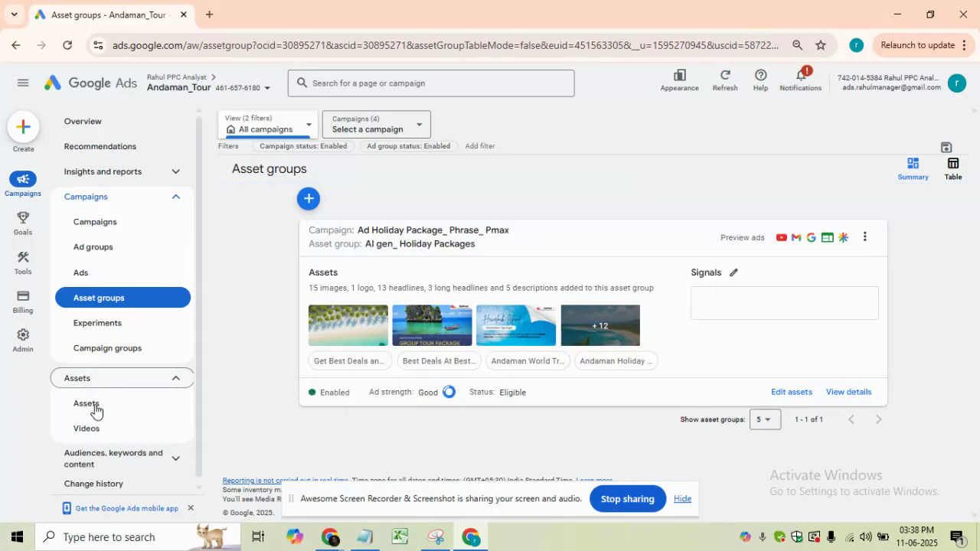
click(94, 407)
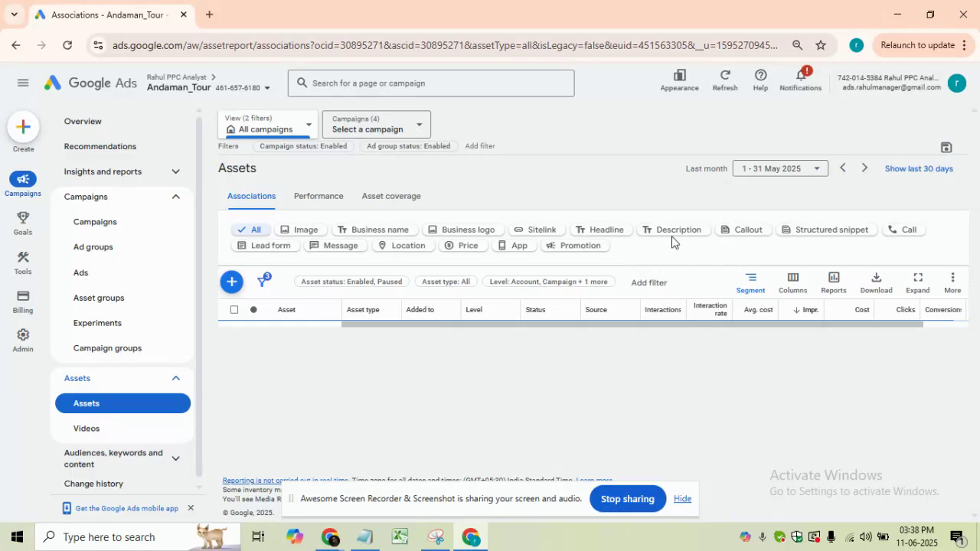
click(264, 247)
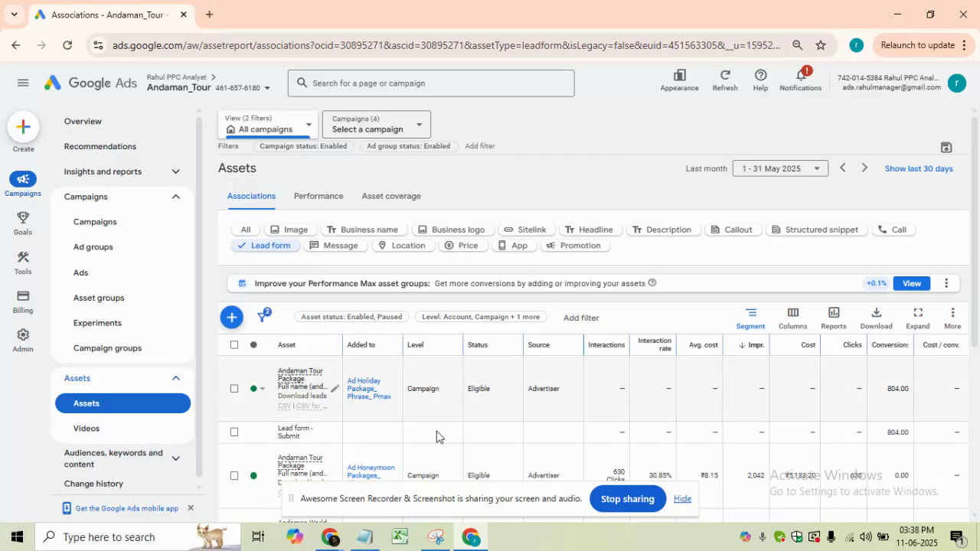
Switch to the Notepad notes and highlight the minimum spend requirement, followed by the account whitelisting requirement.
click(364, 537)
click(356, 267)
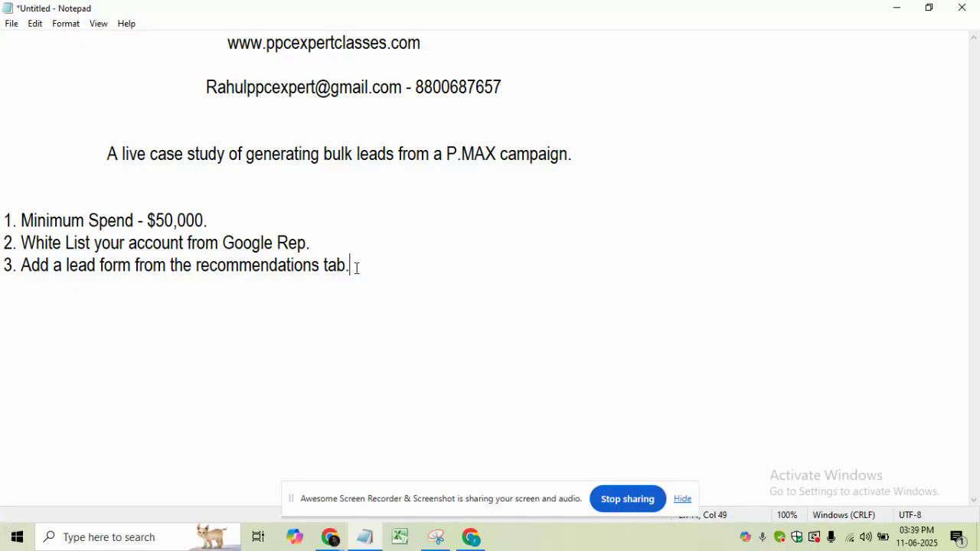
drag(46, 220, 174, 220)
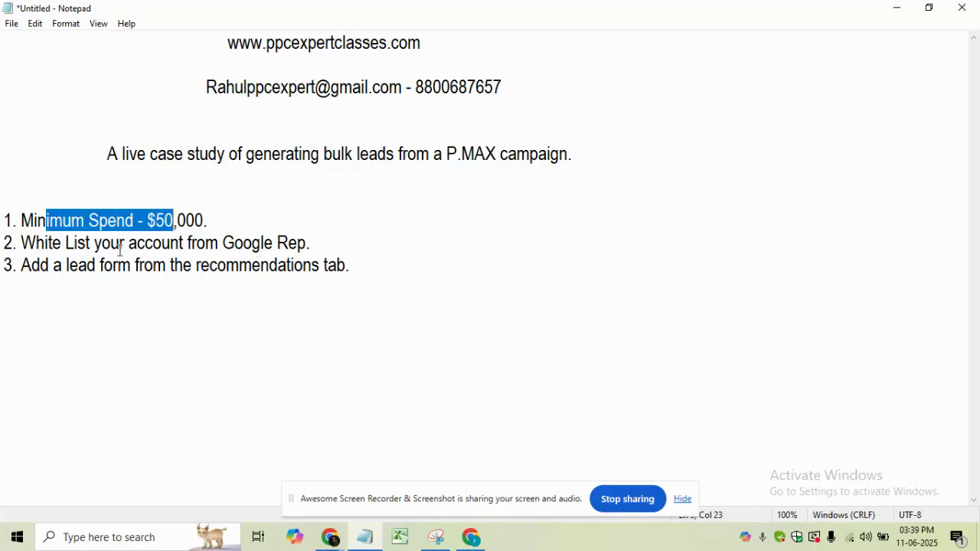
drag(38, 243, 234, 243)
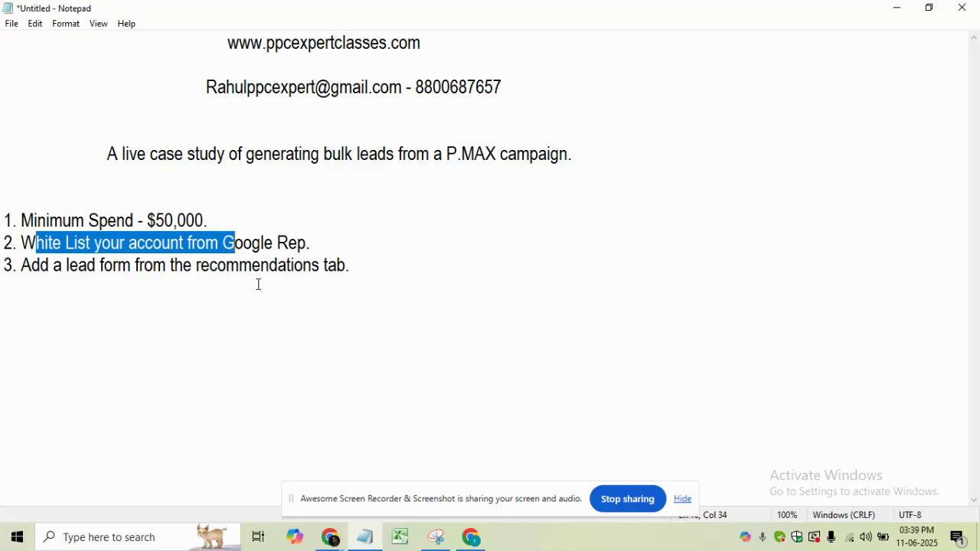
Highlight the contact phone number and e-mail address above the case study title, ending with the phone number selected.
drag(415, 87, 507, 87)
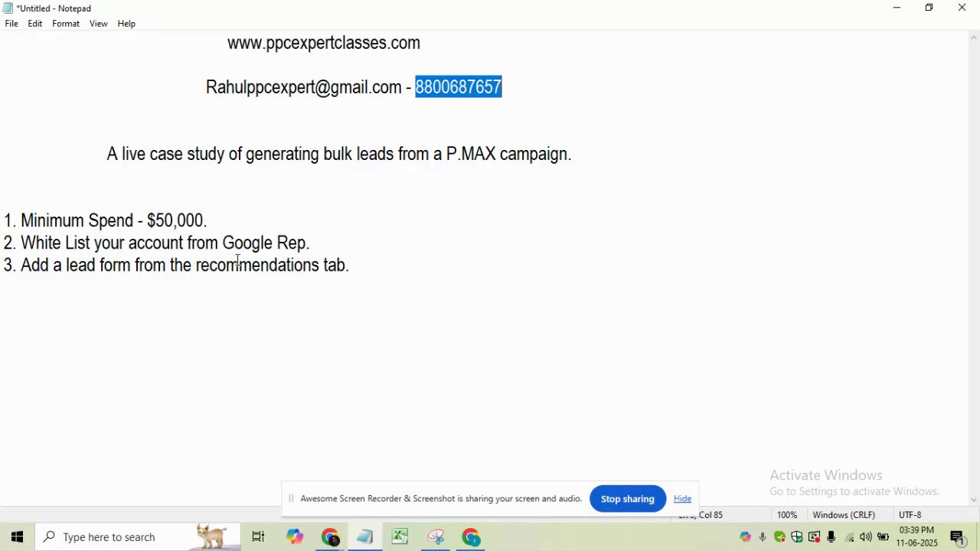
drag(206, 86, 404, 88)
click(503, 86)
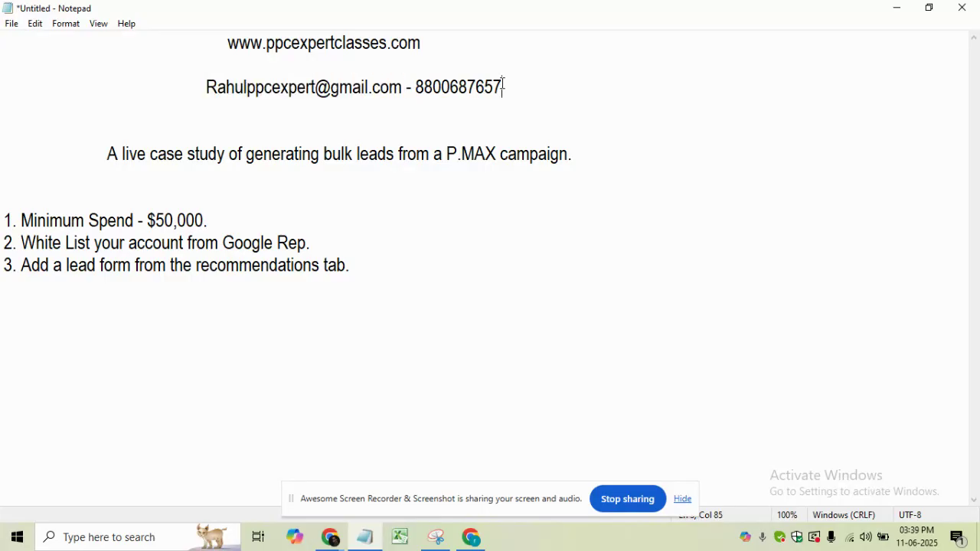
double_click(502, 87)
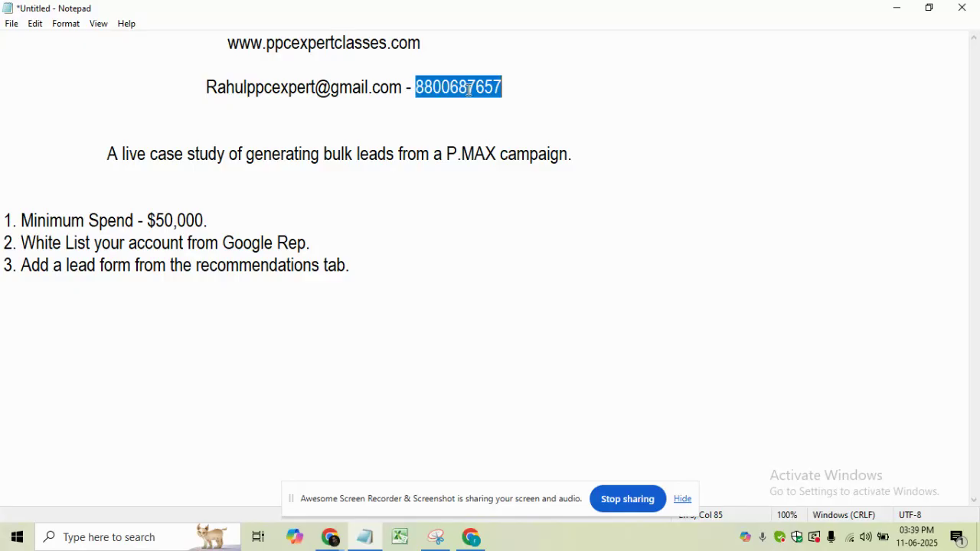